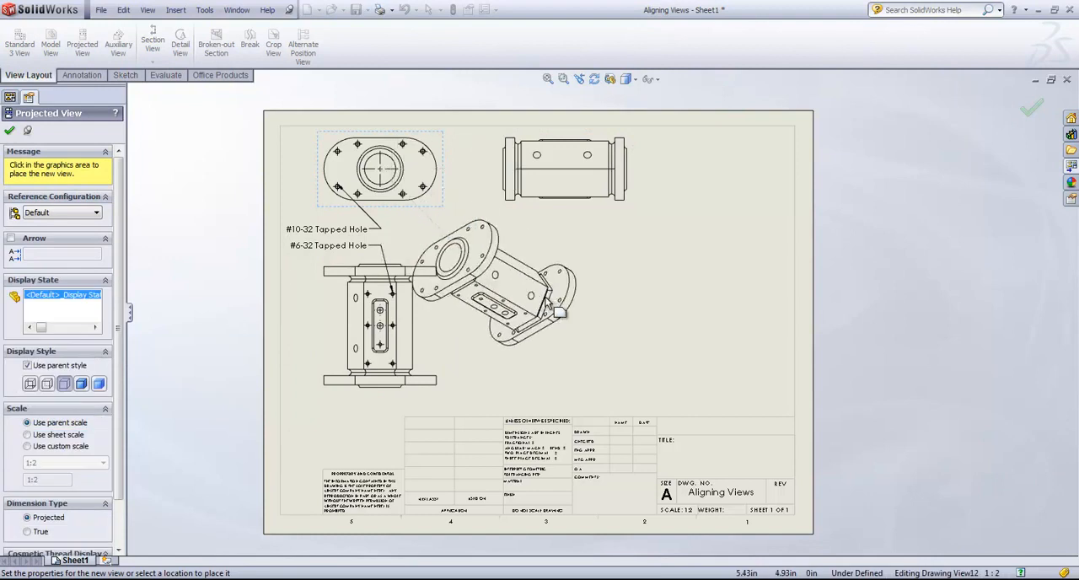
Place an isometric projected view of Drawing View12 on the sheet and reposition it in the open area beneath Drawing View14.
{"action": "left_click", "coordinate": [569, 356]}
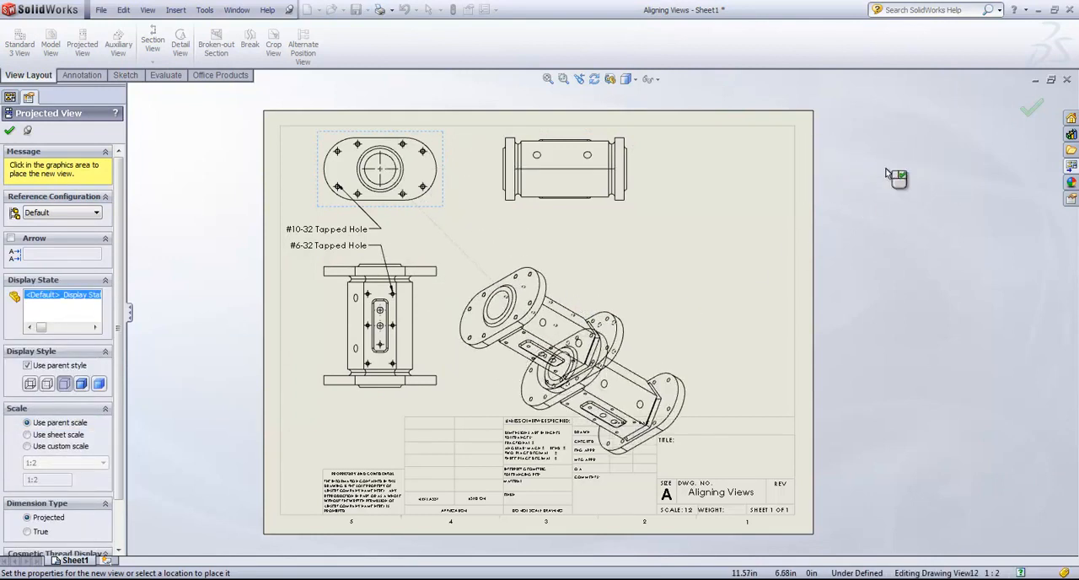
{"action": "left_click", "coordinate": [1030, 107]}
{"action": "mouse_move", "coordinate": [628, 293]}
{"action": "left_mouse_down"}
{"action": "mouse_move", "coordinate": [685, 247]}
{"action": "mouse_move", "coordinate": [668, 304]}
{"action": "mouse_move", "coordinate": [622, 243]}
{"action": "mouse_move", "coordinate": [751, 261]}
{"action": "mouse_move", "coordinate": [685, 290]}
{"action": "mouse_move", "coordinate": [654, 271]}
{"action": "left_mouse_up"}
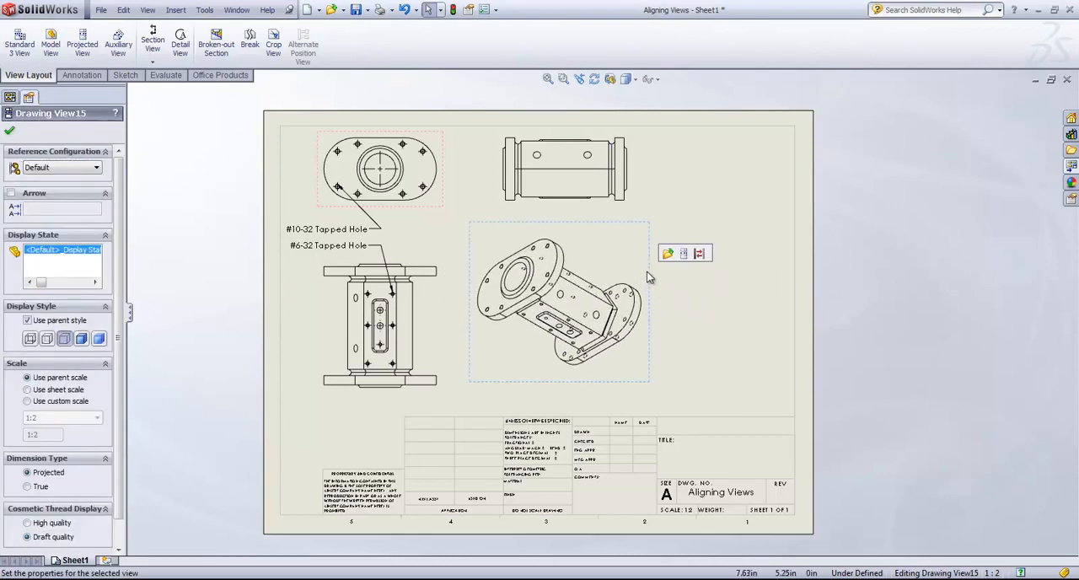
{"action": "left_click_drag", "start_coordinate": [649, 272], "coordinate": [662, 289]}
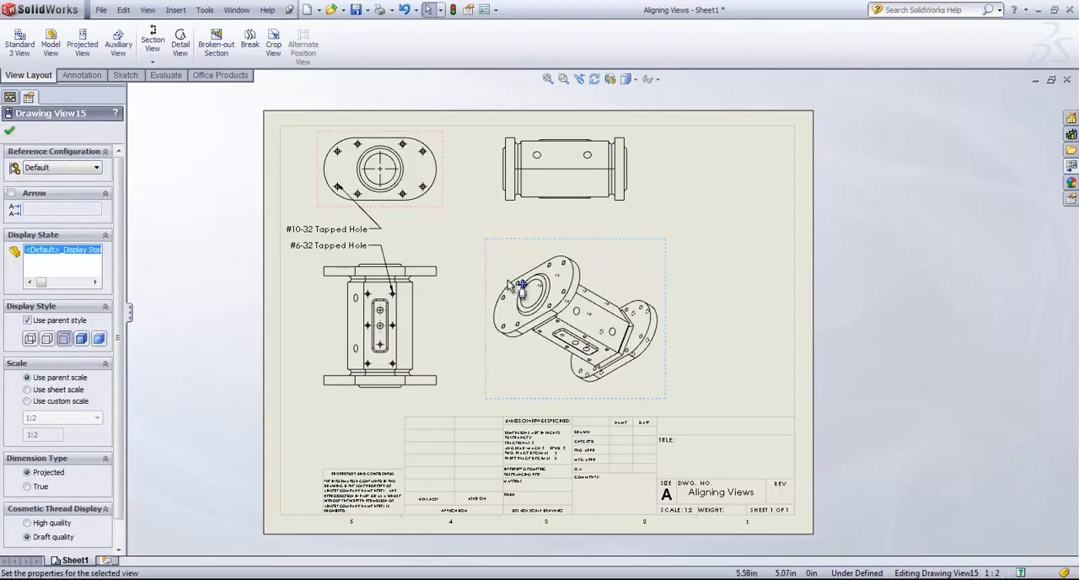
Shift Drawing View13 slightly down along its alignment and delete the isometric view from the sheet.
{"action": "mouse_move", "coordinate": [440, 257]}
{"action": "left_mouse_down"}
{"action": "mouse_move", "coordinate": [441, 277]}
{"action": "mouse_move", "coordinate": [442, 225]}
{"action": "mouse_move", "coordinate": [440, 273]}
{"action": "left_mouse_up"}
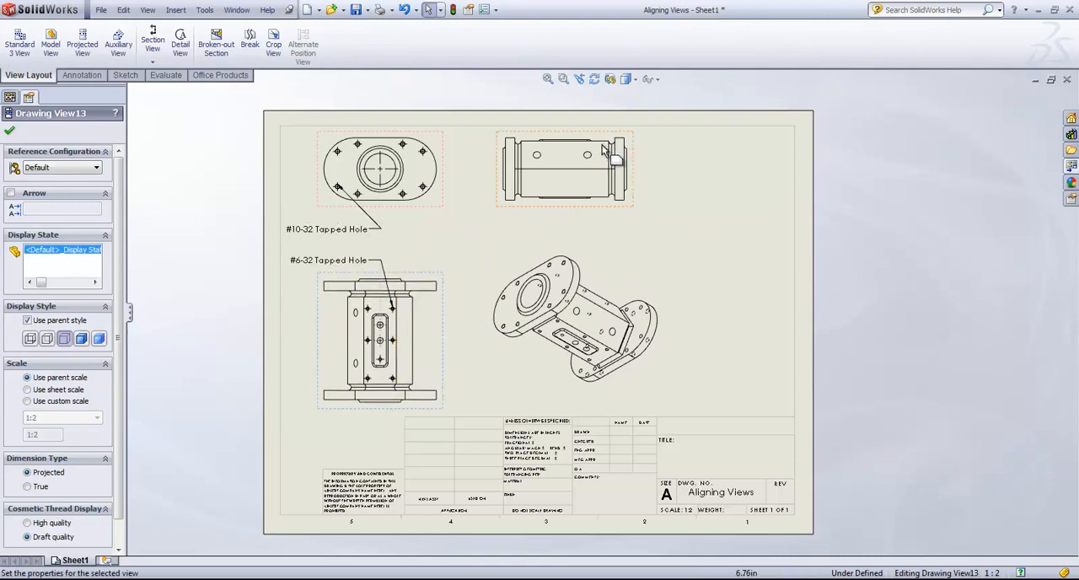
{"action": "left_click", "coordinate": [664, 270]}
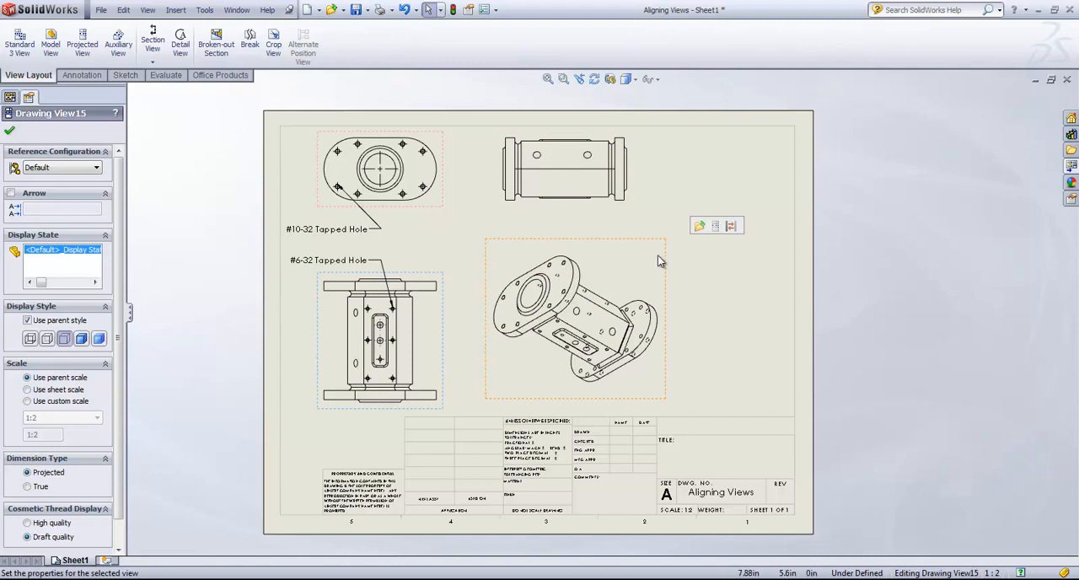
{"action": "key", "text": "Delete"}
{"action": "left_click", "coordinate": [628, 247]}
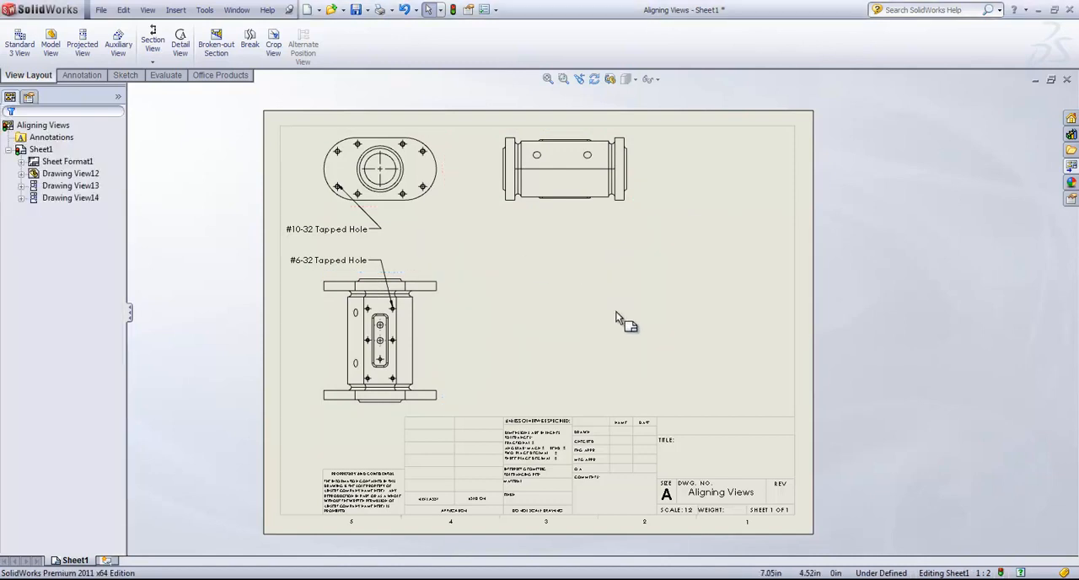
Break the alignment of Drawing View13 and move the view sideways to sit below Drawing View14.
{"action": "left_click", "coordinate": [418, 270]}
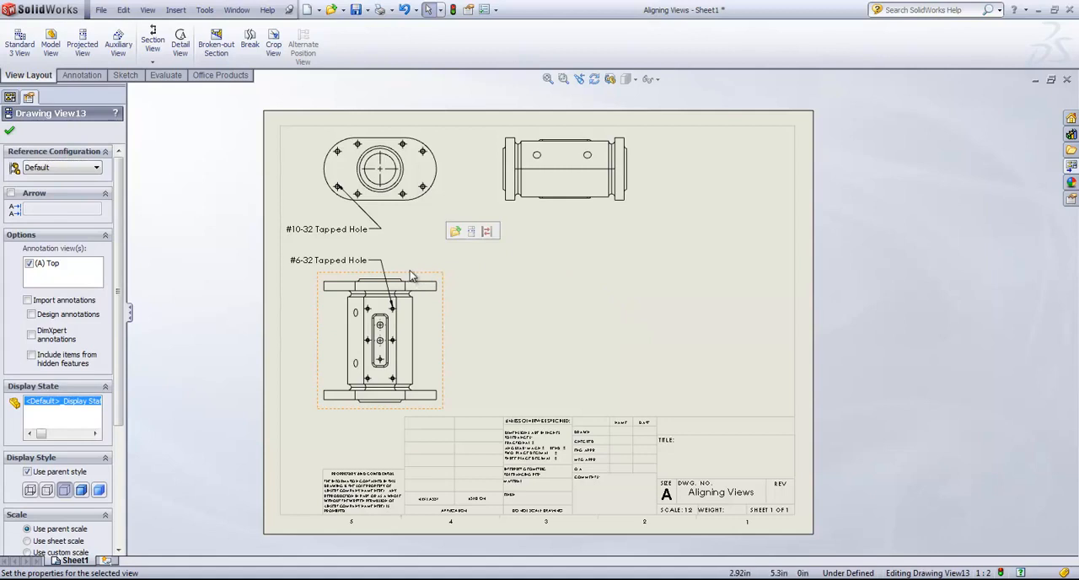
{"action": "left_click_drag", "start_coordinate": [410, 275], "coordinate": [413, 259]}
{"action": "right_click", "coordinate": [414, 258]}
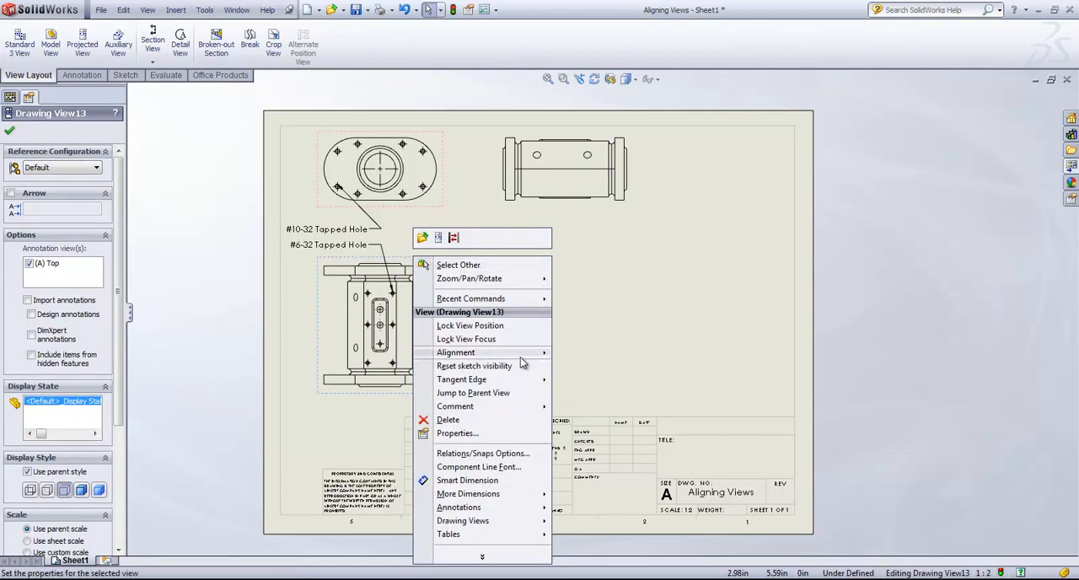
{"action": "mouse_move", "coordinate": [522, 363]}
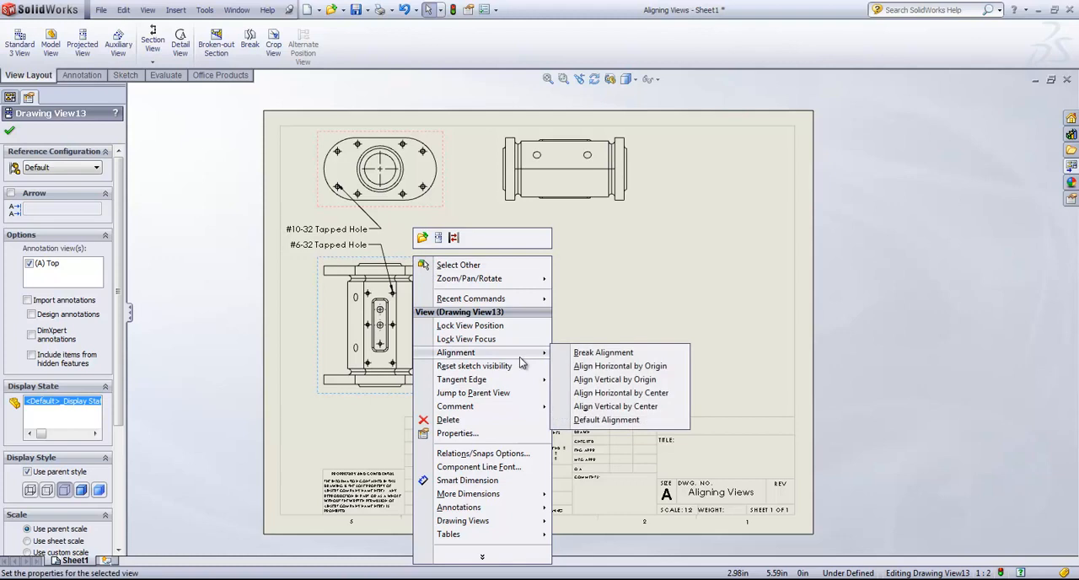
{"action": "left_click", "coordinate": [612, 356]}
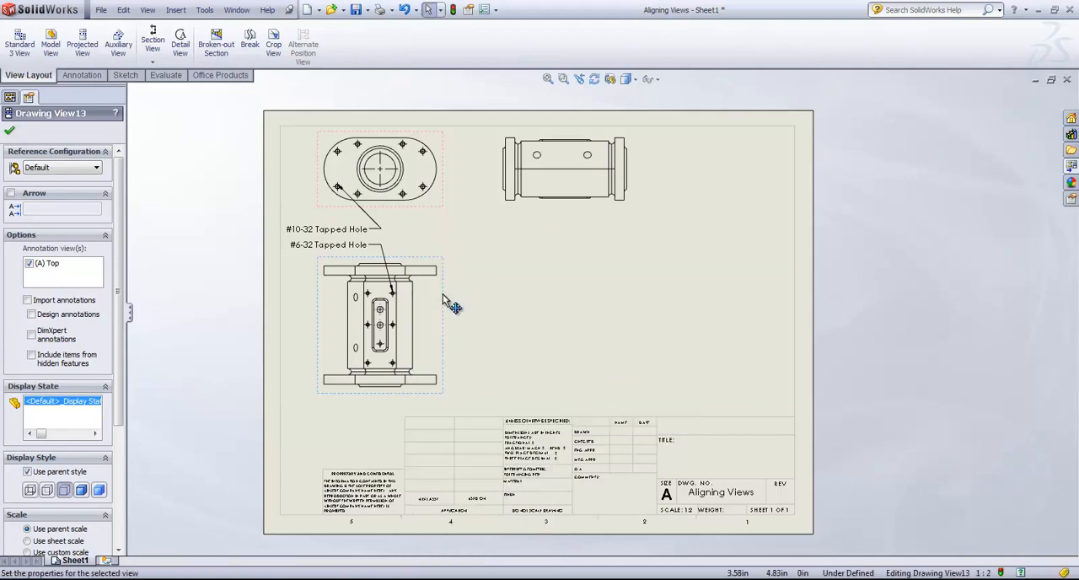
{"action": "mouse_move", "coordinate": [443, 295]}
{"action": "left_mouse_down"}
{"action": "mouse_move", "coordinate": [620, 276]}
{"action": "mouse_move", "coordinate": [754, 307]}
{"action": "mouse_move", "coordinate": [515, 360]}
{"action": "mouse_move", "coordinate": [485, 297]}
{"action": "mouse_move", "coordinate": [761, 281]}
{"action": "mouse_move", "coordinate": [782, 293]}
{"action": "mouse_move", "coordinate": [607, 290]}
{"action": "mouse_move", "coordinate": [706, 300]}
{"action": "mouse_move", "coordinate": [782, 284]}
{"action": "mouse_move", "coordinate": [797, 305]}
{"action": "mouse_move", "coordinate": [631, 303]}
{"action": "left_mouse_up"}
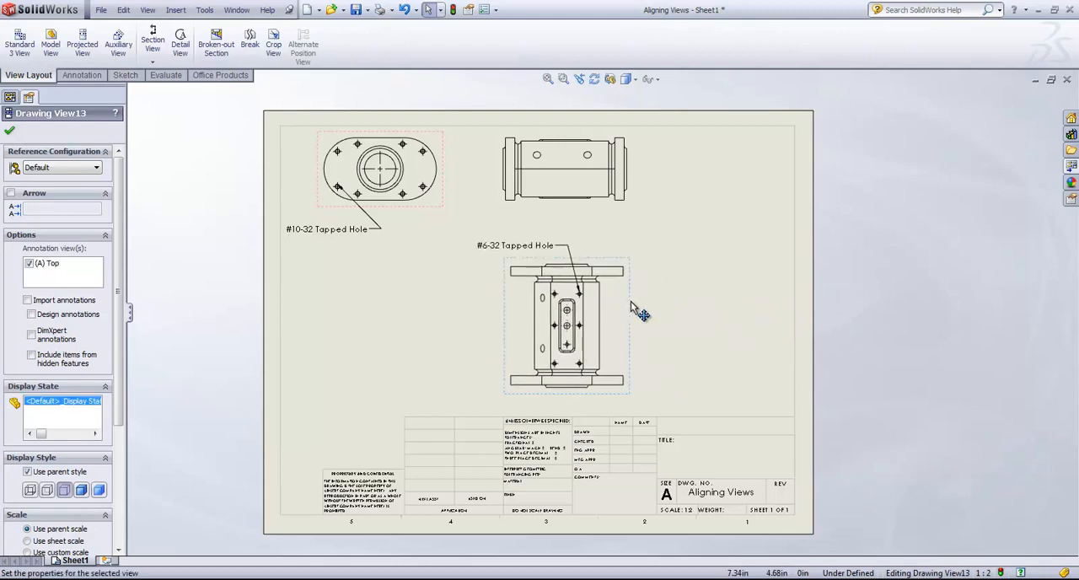
Align Drawing View13 horizontally by origin with Drawing View14 and slide it out beside that view on the side away from Drawing View12.
{"action": "right_click", "coordinate": [629, 296]}
{"action": "mouse_move", "coordinate": [694, 393]}
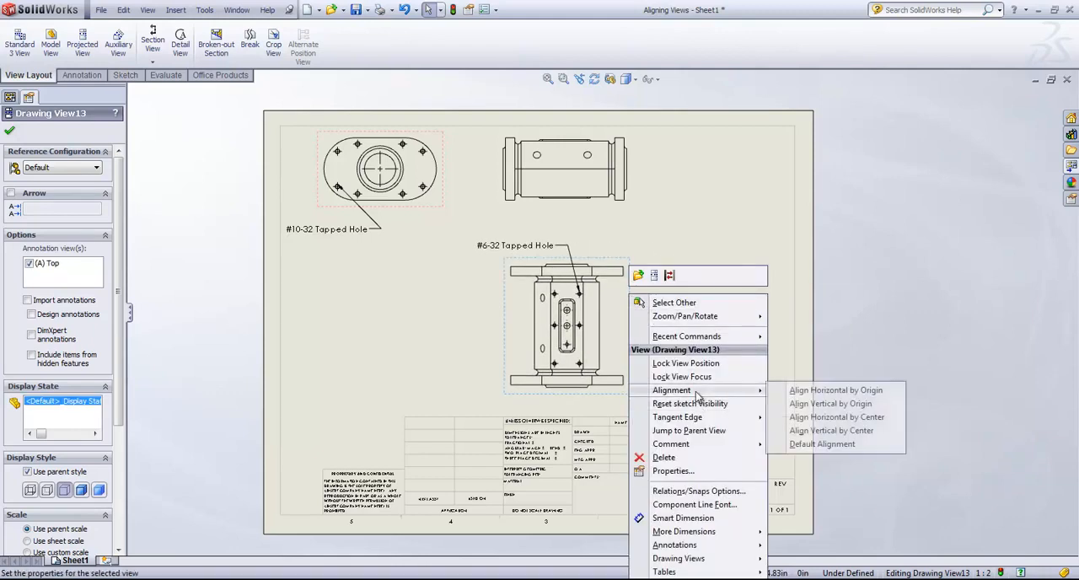
{"action": "left_click", "coordinate": [839, 394]}
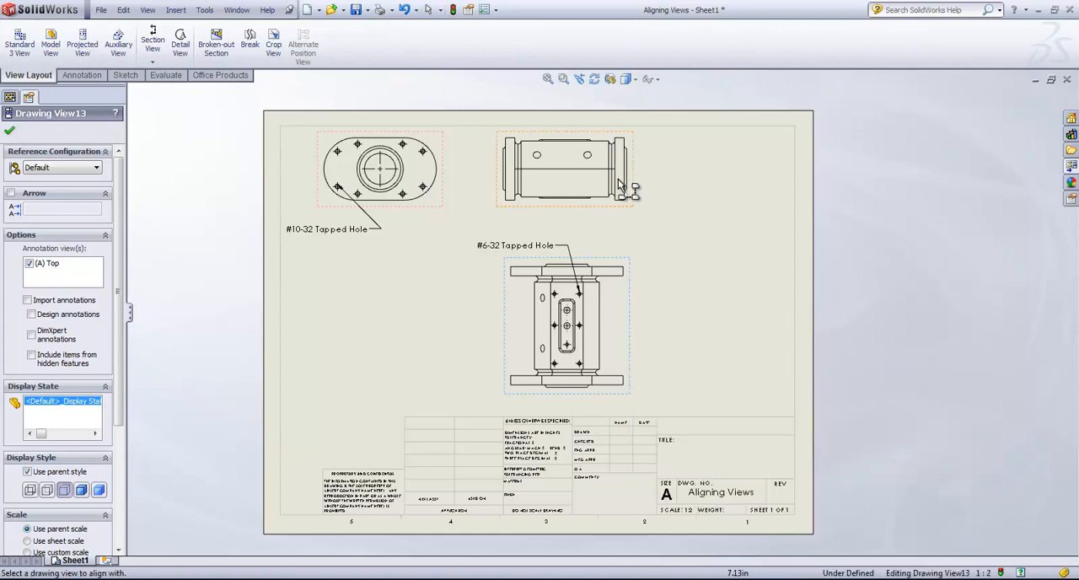
{"action": "left_click", "coordinate": [568, 206]}
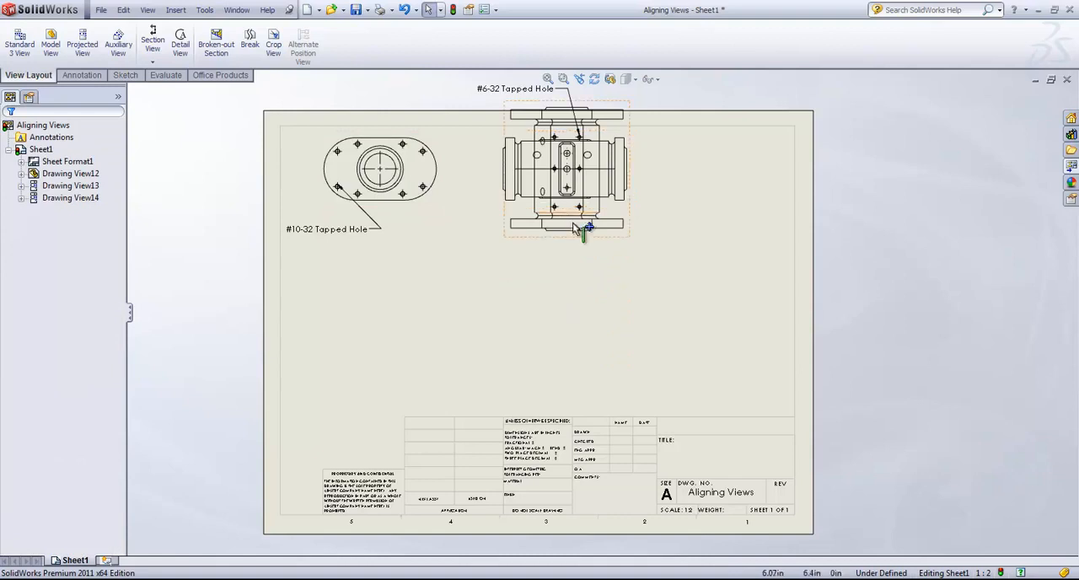
{"action": "mouse_move", "coordinate": [636, 229]}
{"action": "left_mouse_down"}
{"action": "mouse_move", "coordinate": [862, 237]}
{"action": "mouse_move", "coordinate": [514, 212]}
{"action": "mouse_move", "coordinate": [907, 236]}
{"action": "mouse_move", "coordinate": [498, 215]}
{"action": "mouse_move", "coordinate": [579, 229]}
{"action": "mouse_move", "coordinate": [819, 233]}
{"action": "mouse_move", "coordinate": [797, 232]}
{"action": "mouse_move", "coordinate": [761, 197]}
{"action": "left_mouse_up"}
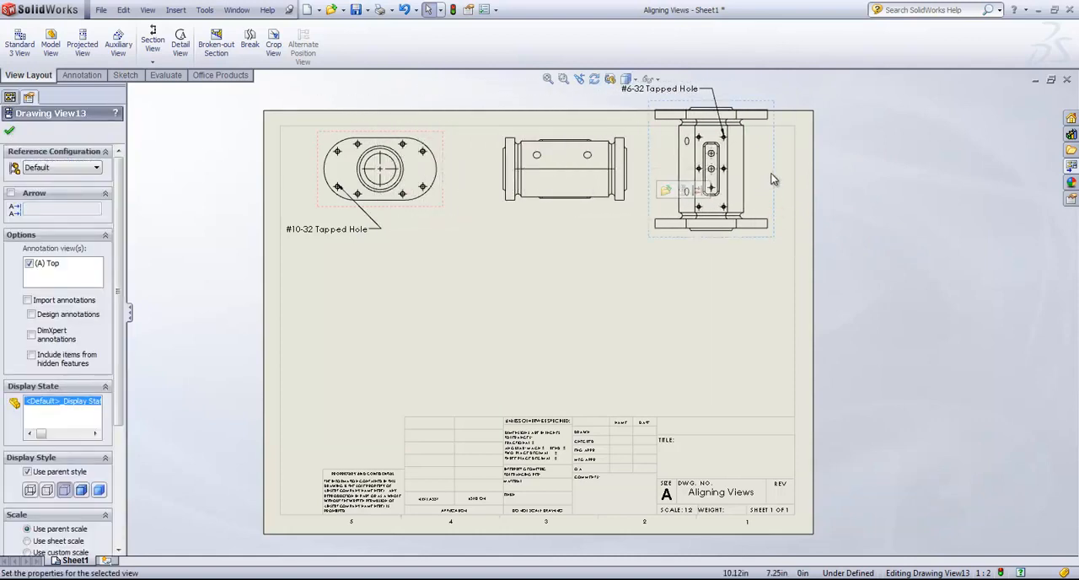
Break the horizontal alignment of Drawing View13.
{"action": "right_click", "coordinate": [771, 179]}
{"action": "mouse_move", "coordinate": [843, 272]}
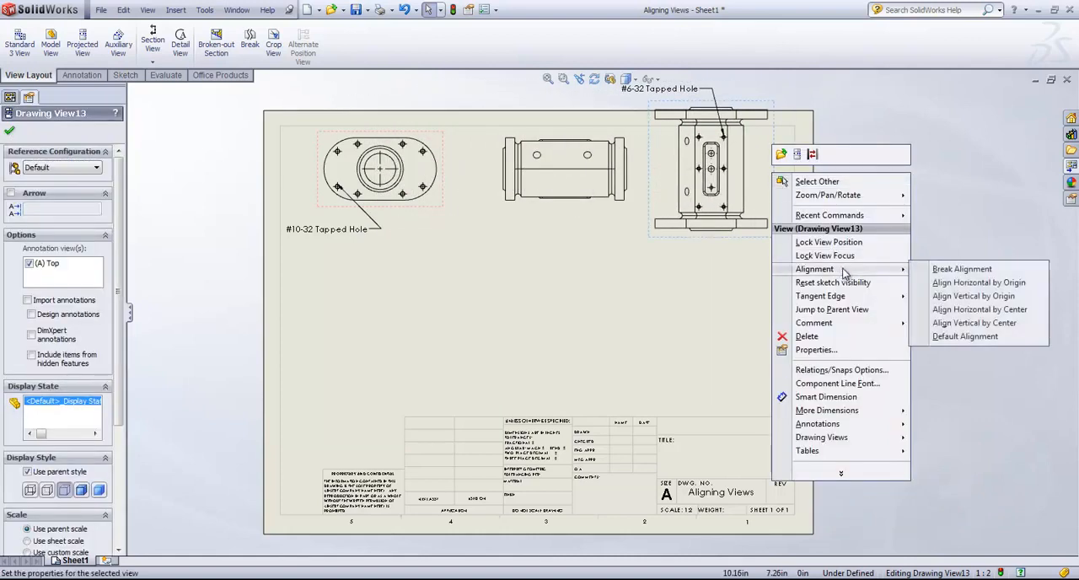
{"action": "left_click", "coordinate": [950, 272]}
Align Drawing View13 vertically by origin with Drawing View14 and move it down to clear that view.
{"action": "right_click", "coordinate": [773, 189]}
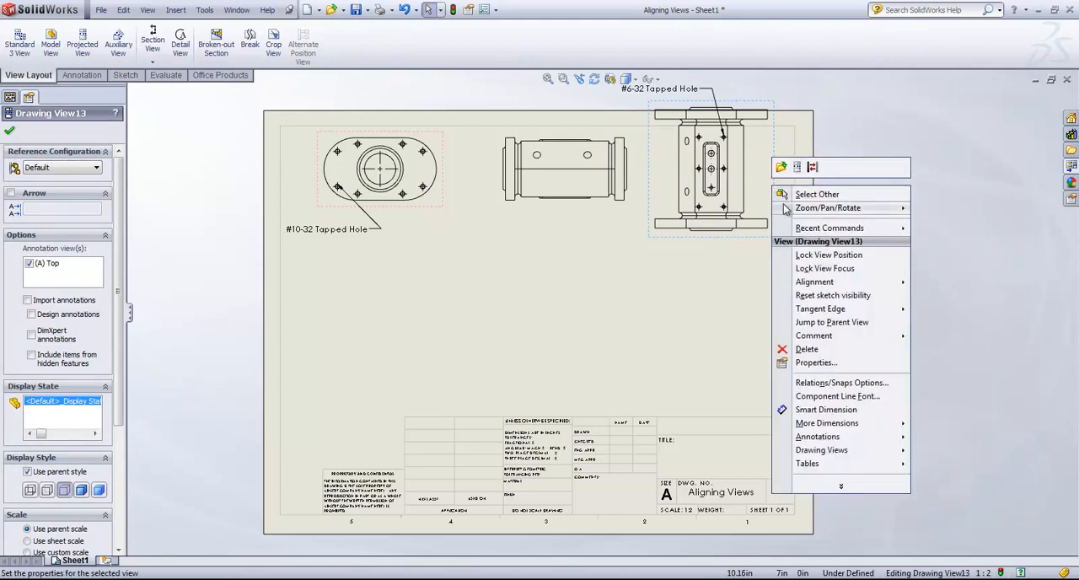
{"action": "mouse_move", "coordinate": [860, 283]}
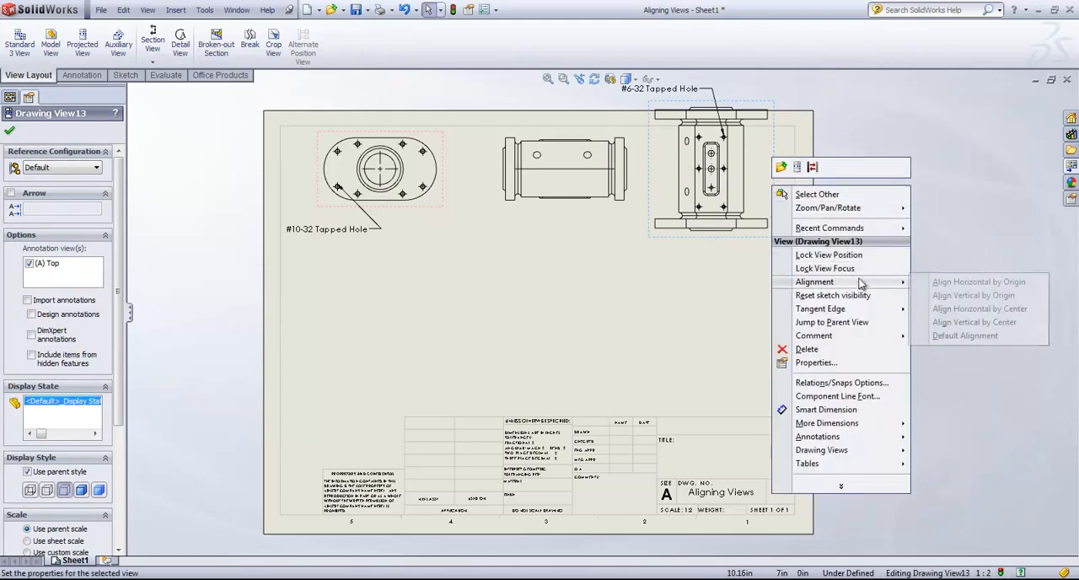
{"action": "left_click", "coordinate": [944, 295]}
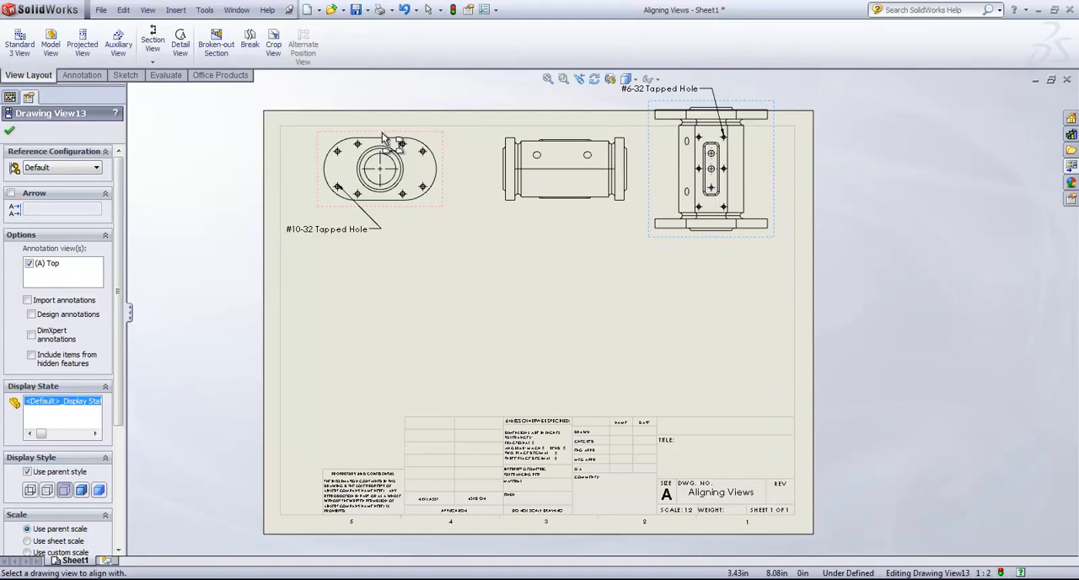
{"action": "left_click", "coordinate": [552, 139]}
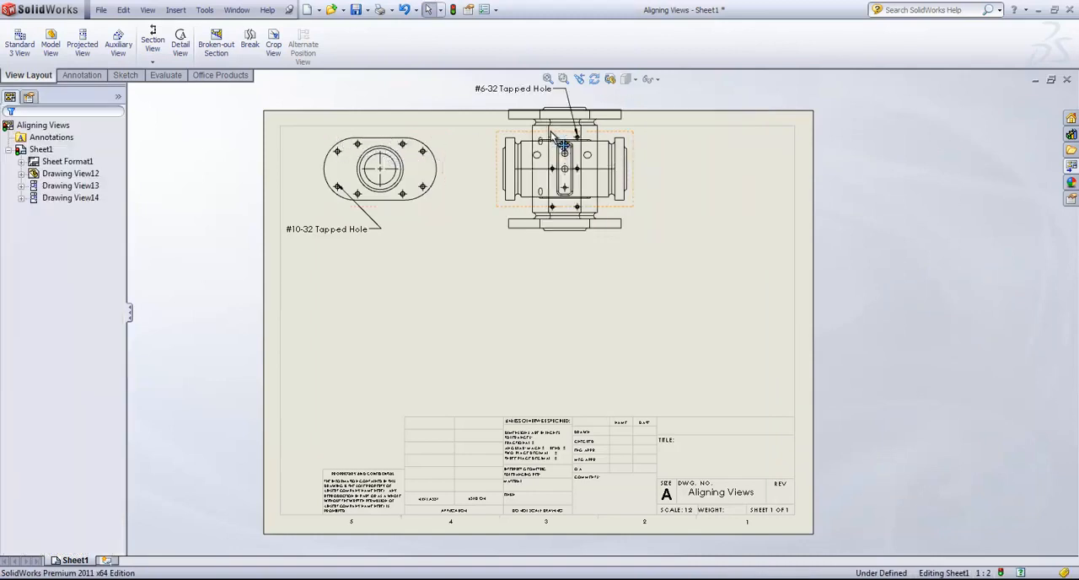
{"action": "mouse_move", "coordinate": [629, 104]}
{"action": "left_mouse_down"}
{"action": "mouse_move", "coordinate": [635, 193]}
{"action": "mouse_move", "coordinate": [623, 304]}
{"action": "mouse_move", "coordinate": [609, 25]}
{"action": "mouse_move", "coordinate": [621, 265]}
{"action": "left_mouse_up"}
Restore the default alignment of Drawing View13 and move it slightly down below Drawing View12.
{"action": "right_click", "coordinate": [619, 248]}
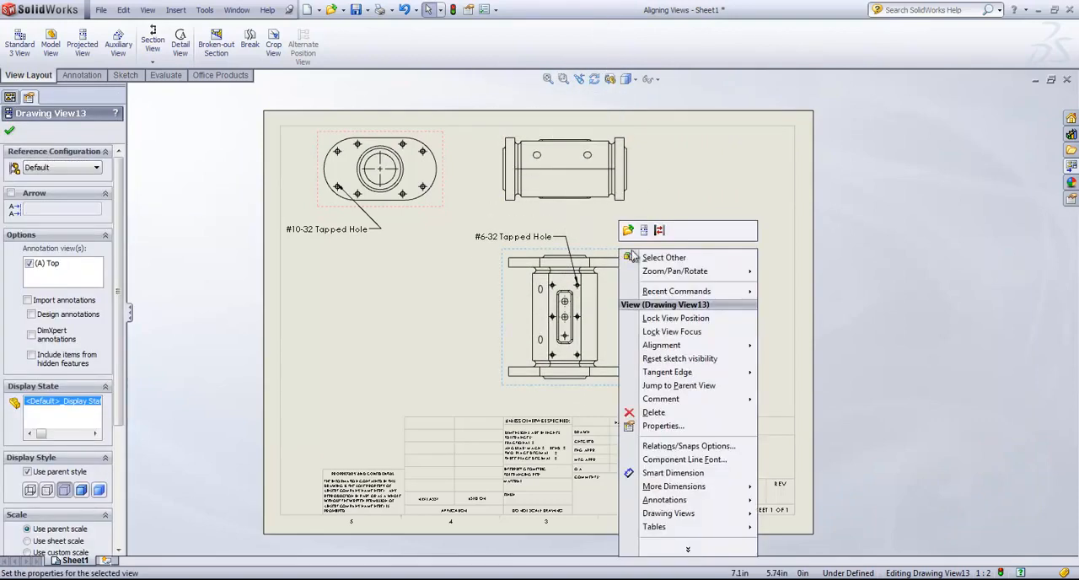
{"action": "mouse_move", "coordinate": [739, 346]}
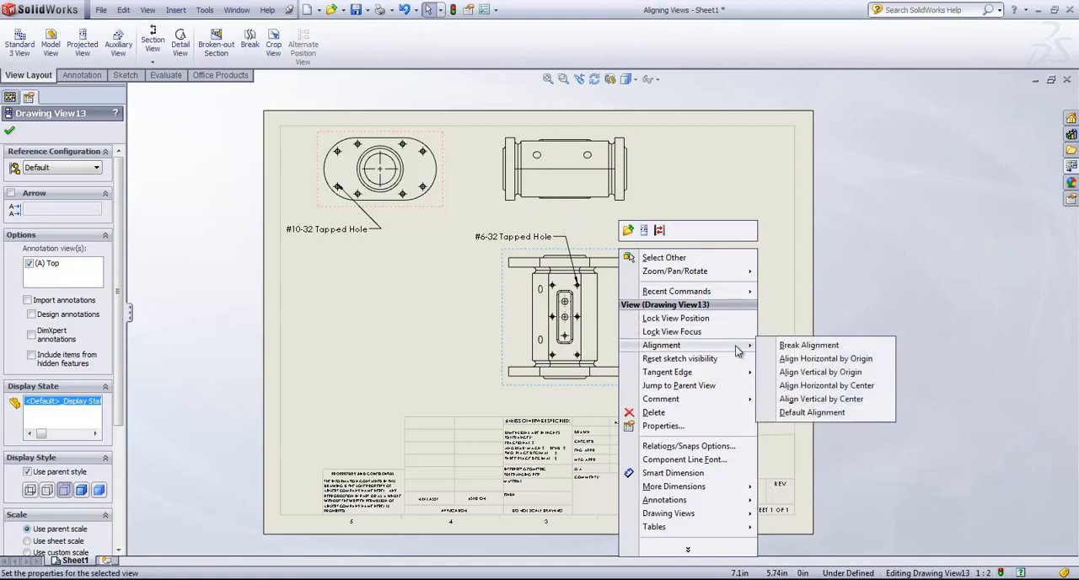
{"action": "left_click", "coordinate": [811, 412]}
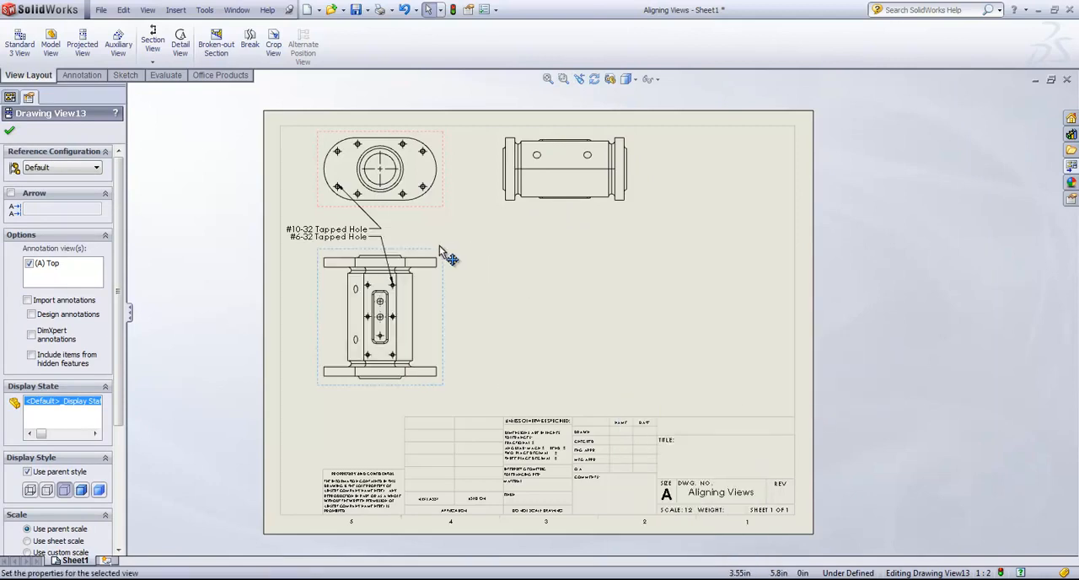
{"action": "mouse_move", "coordinate": [441, 283]}
{"action": "left_mouse_down"}
{"action": "mouse_move", "coordinate": [443, 229]}
{"action": "mouse_move", "coordinate": [445, 294]}
{"action": "left_mouse_up"}
Align Drawing View13 horizontally by center with Drawing View12 and slide it across the sheet past Drawing View14.
{"action": "right_click", "coordinate": [444, 295]}
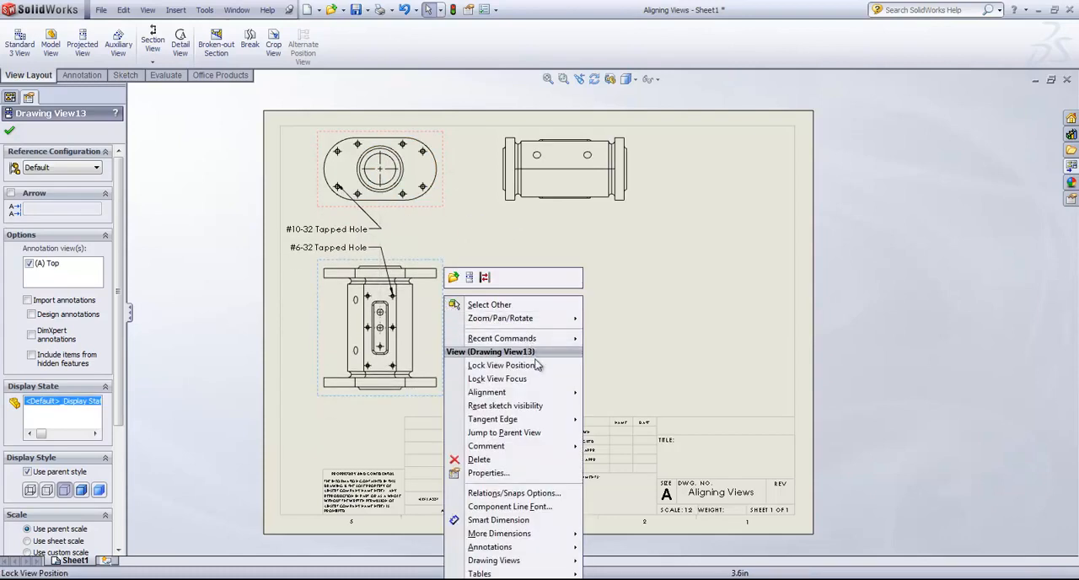
{"action": "mouse_move", "coordinate": [544, 402]}
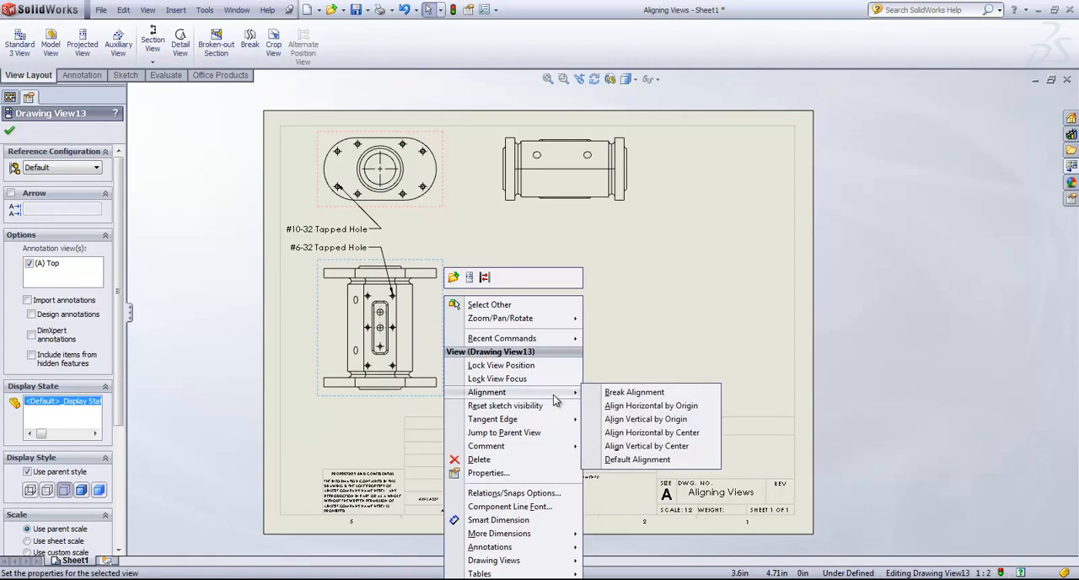
{"action": "left_click", "coordinate": [640, 433]}
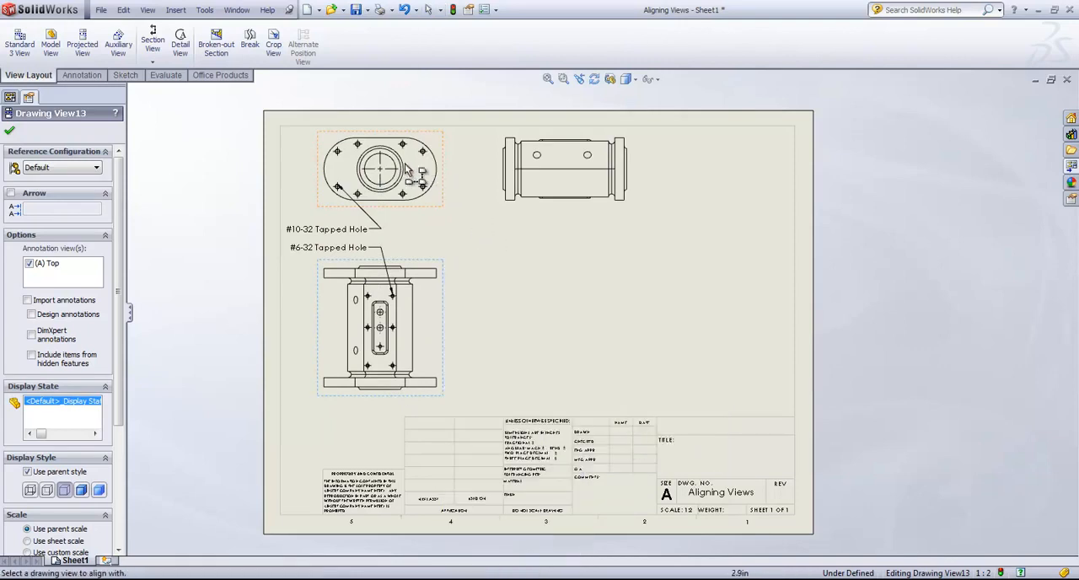
{"action": "left_click", "coordinate": [379, 171]}
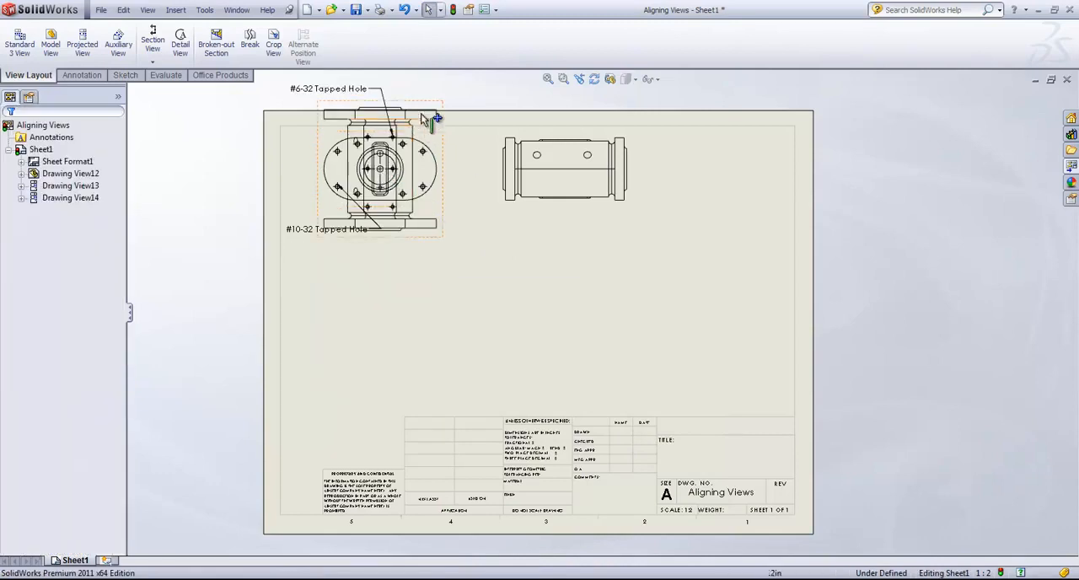
{"action": "mouse_move", "coordinate": [441, 107]}
{"action": "left_mouse_down"}
{"action": "mouse_move", "coordinate": [447, 137]}
{"action": "mouse_move", "coordinate": [542, 164]}
{"action": "mouse_move", "coordinate": [827, 189]}
{"action": "mouse_move", "coordinate": [282, 168]}
{"action": "mouse_move", "coordinate": [766, 203]}
{"action": "mouse_move", "coordinate": [808, 176]}
{"action": "mouse_move", "coordinate": [787, 195]}
{"action": "mouse_move", "coordinate": [778, 180]}
{"action": "left_mouse_up"}
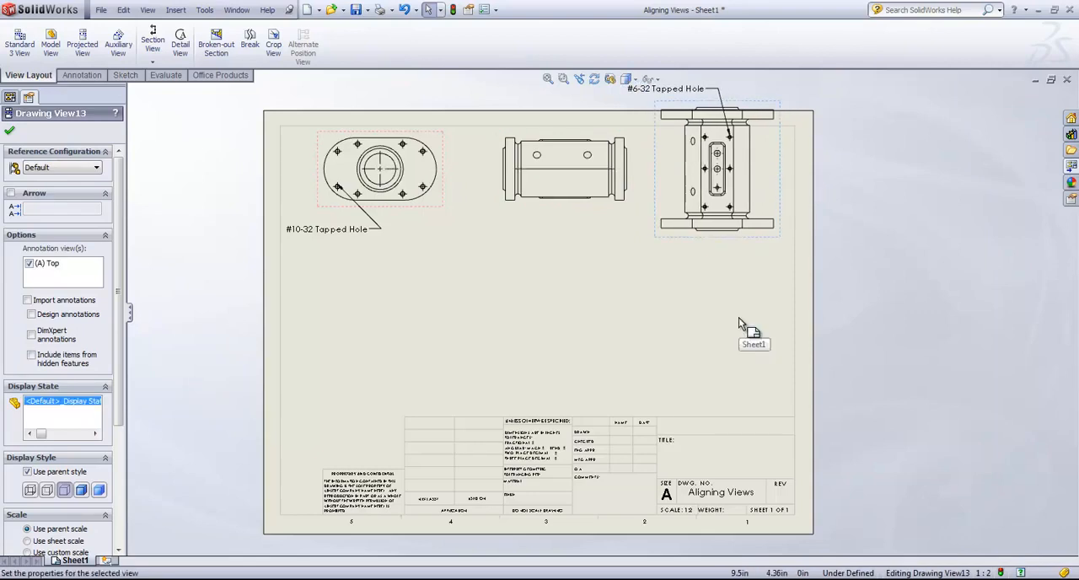
Align Drawing View13 vertically by center with Drawing View12 and move it down below that view.
{"action": "right_click", "coordinate": [781, 167]}
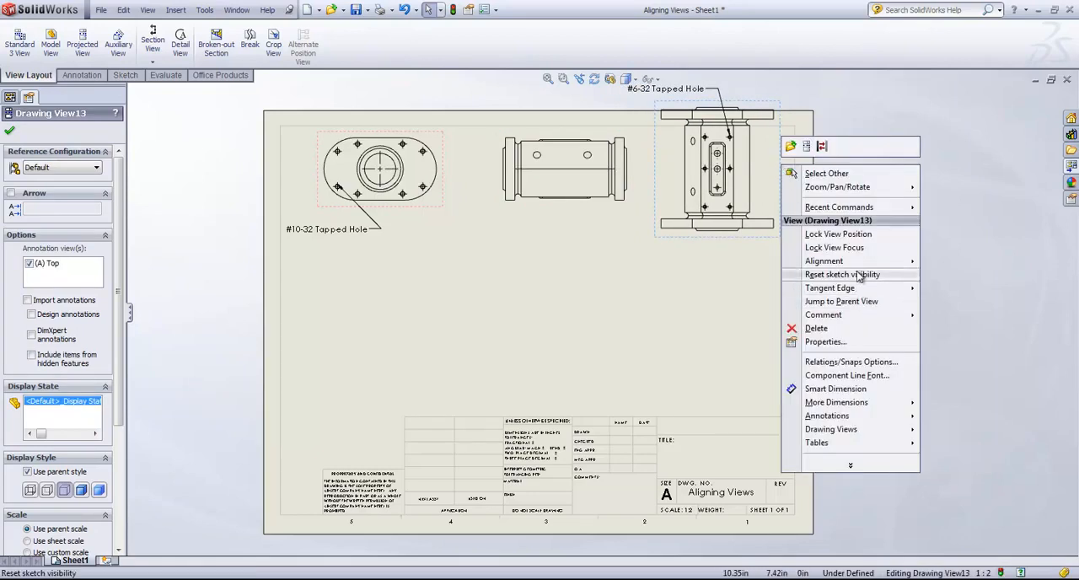
{"action": "mouse_move", "coordinate": [824, 261]}
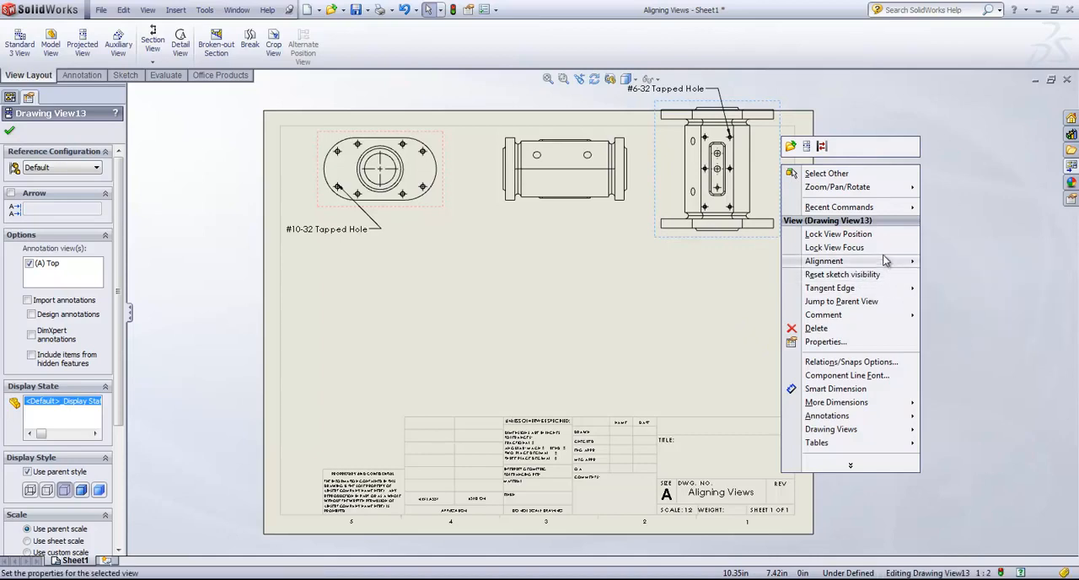
{"action": "mouse_move", "coordinate": [901, 261]}
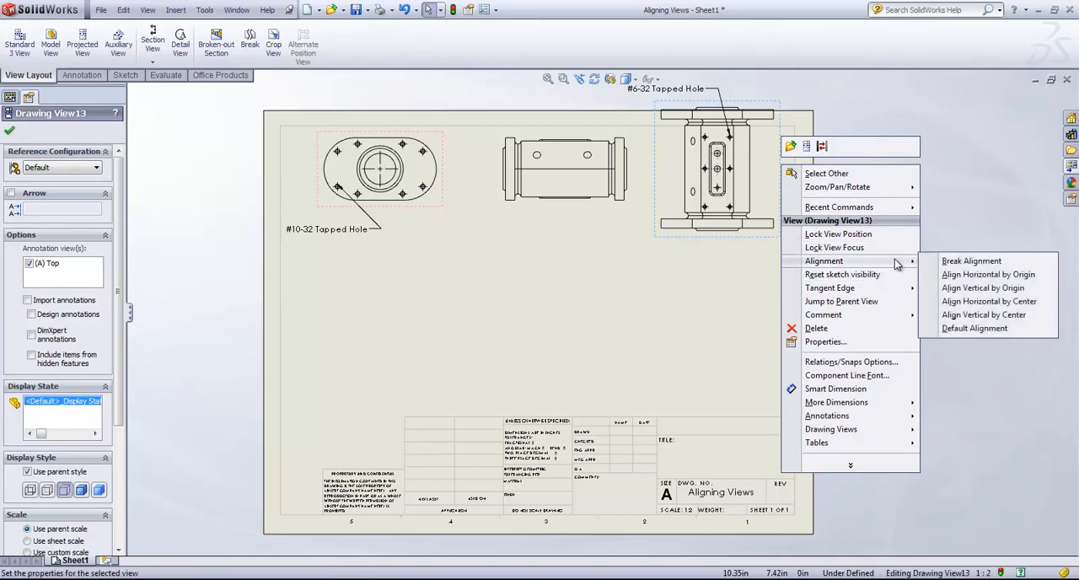
{"action": "left_click", "coordinate": [973, 314]}
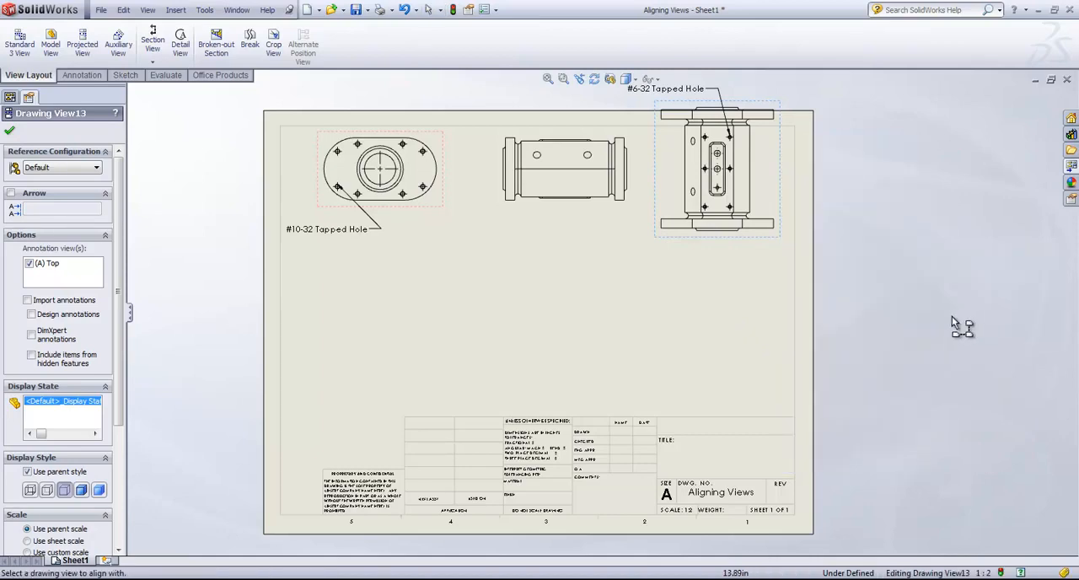
{"action": "left_click", "coordinate": [444, 166]}
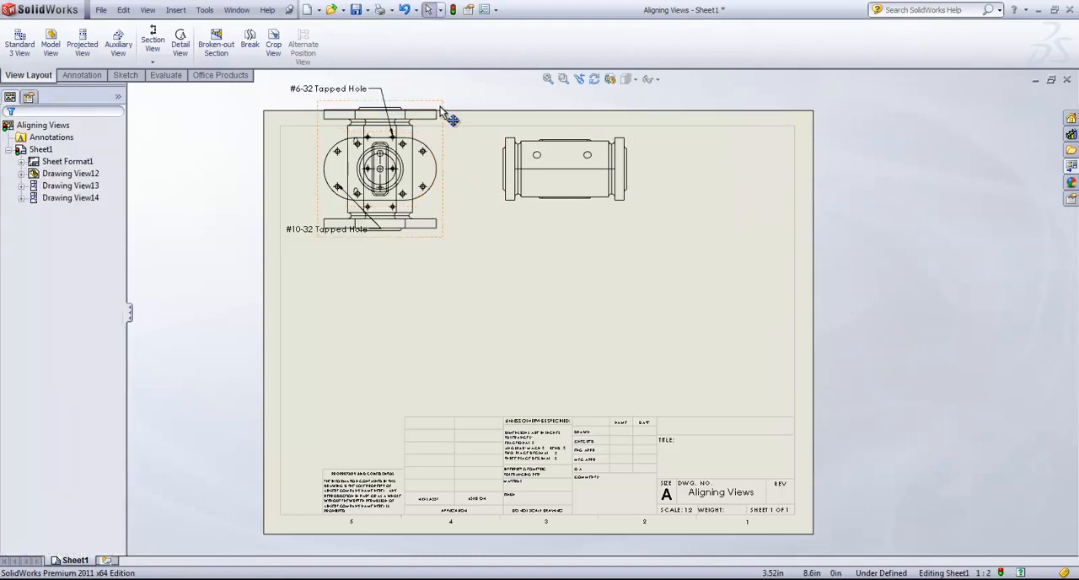
{"action": "mouse_move", "coordinate": [439, 108]}
{"action": "left_mouse_down"}
{"action": "mouse_move", "coordinate": [441, 270]}
{"action": "mouse_move", "coordinate": [429, 244]}
{"action": "mouse_move", "coordinate": [414, 265]}
{"action": "left_mouse_up"}
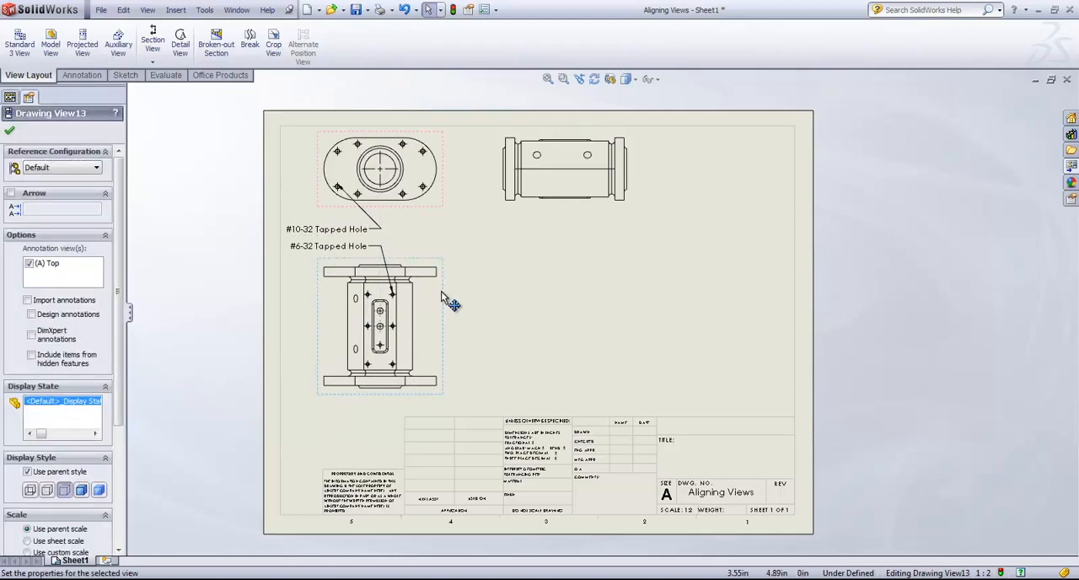
{"action": "mouse_move", "coordinate": [441, 290]}
{"action": "left_mouse_down"}
{"action": "mouse_move", "coordinate": [444, 122]}
{"action": "mouse_move", "coordinate": [424, 295]}
{"action": "mouse_move", "coordinate": [427, 285]}
{"action": "left_mouse_up"}
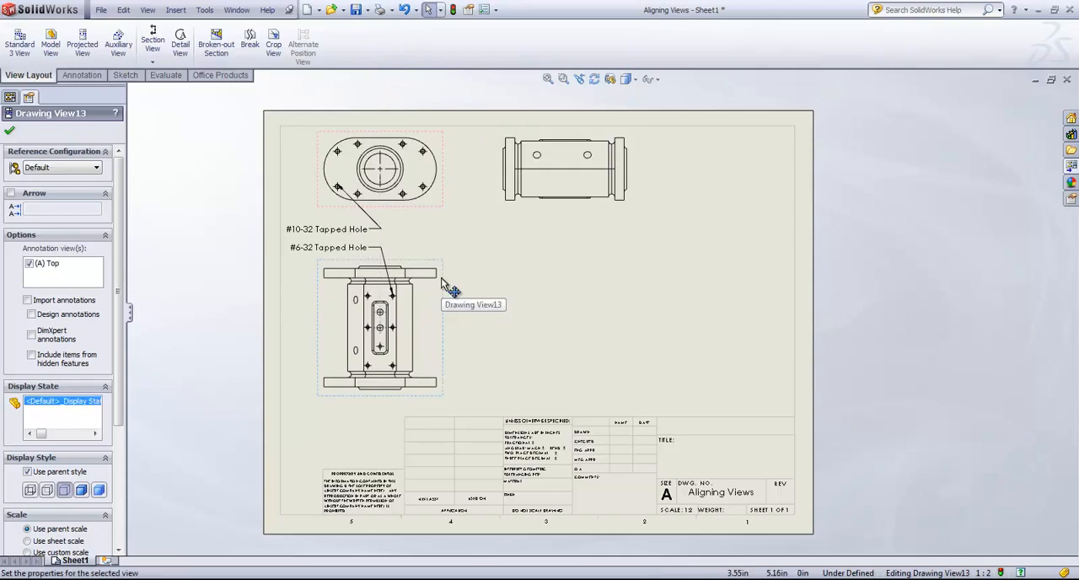
Move Drawing View13 slightly down below Drawing View12 and lock its view position.
{"action": "mouse_move", "coordinate": [442, 289]}
{"action": "left_mouse_down"}
{"action": "mouse_move", "coordinate": [440, 329]}
{"action": "mouse_move", "coordinate": [439, 235]}
{"action": "mouse_move", "coordinate": [427, 302]}
{"action": "left_mouse_up"}
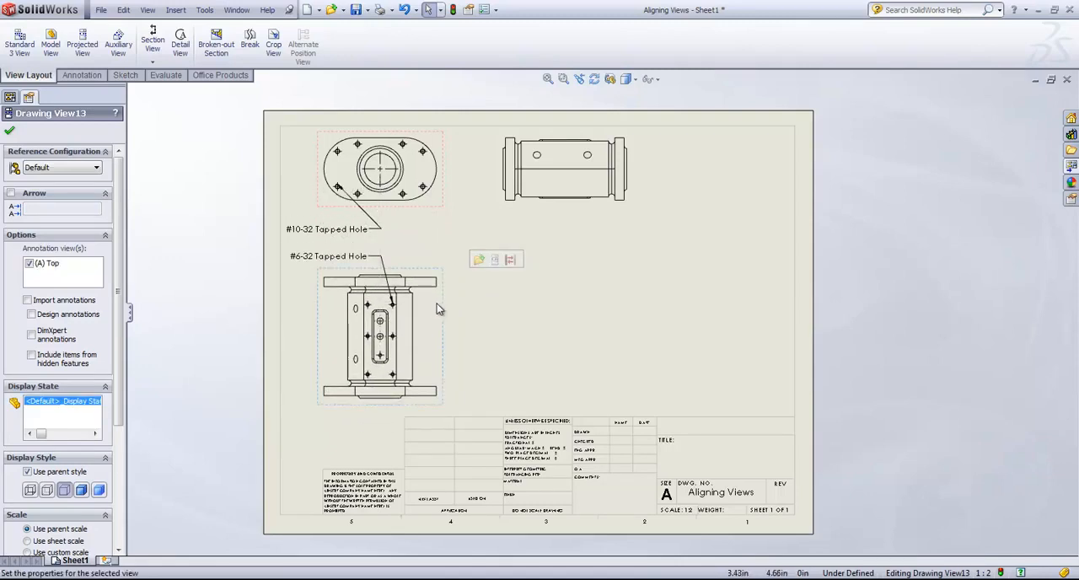
{"action": "right_click", "coordinate": [439, 299]}
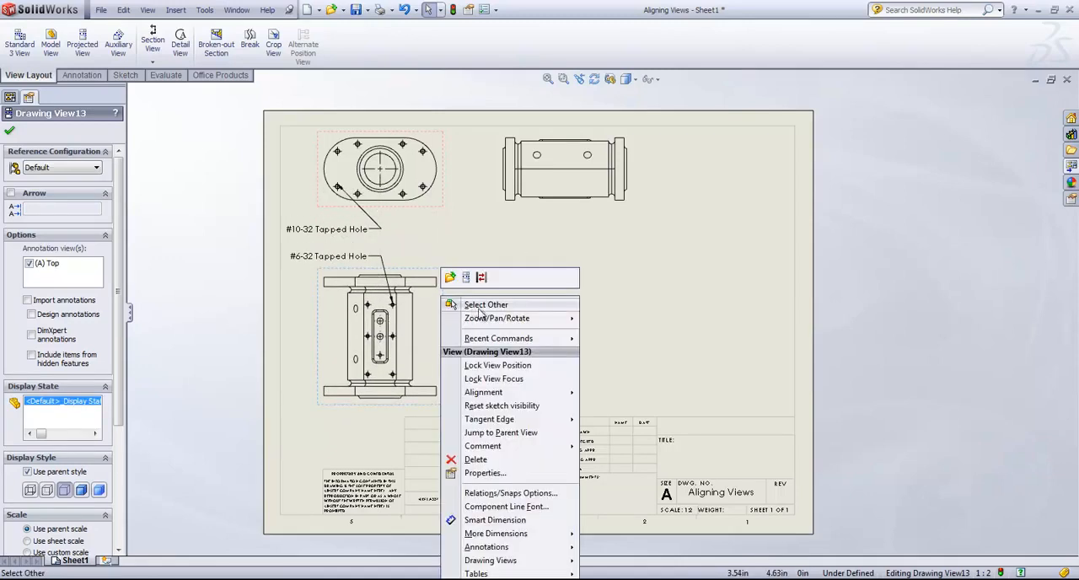
{"action": "left_click", "coordinate": [478, 366]}
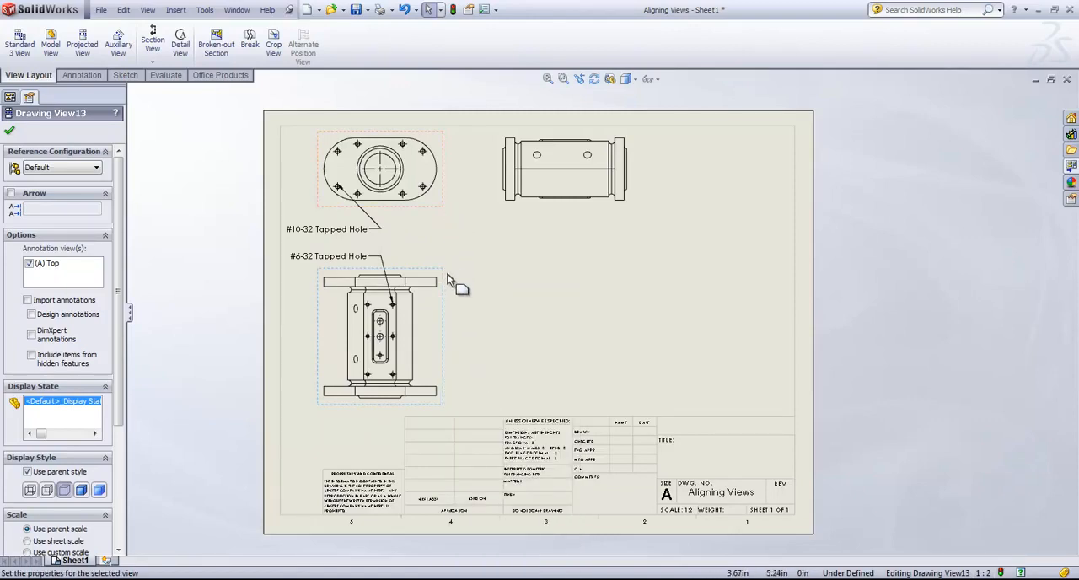
Try to move the locked Drawing View13 on its own, and shift its parent Drawing View12 slightly right and down.
{"action": "left_click_drag", "start_coordinate": [442, 297], "coordinate": [441, 293]}
{"action": "left_click_drag", "start_coordinate": [442, 294], "coordinate": [441, 293]}
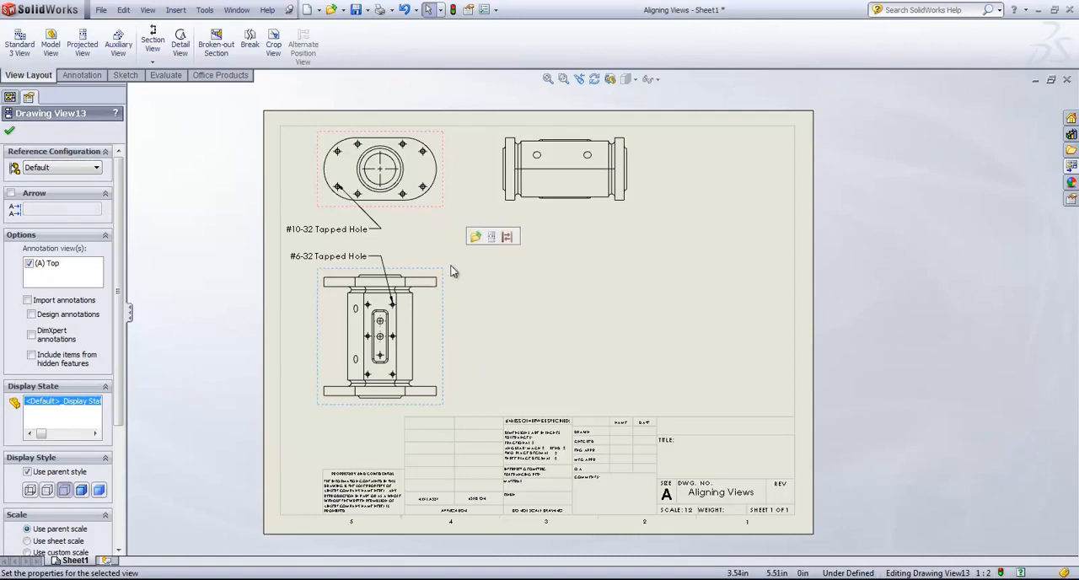
{"action": "mouse_move", "coordinate": [455, 183]}
{"action": "left_mouse_down"}
{"action": "mouse_move", "coordinate": [441, 174]}
{"action": "mouse_move", "coordinate": [474, 171]}
{"action": "mouse_move", "coordinate": [489, 155]}
{"action": "mouse_move", "coordinate": [614, 206]}
{"action": "mouse_move", "coordinate": [818, 211]}
{"action": "mouse_move", "coordinate": [458, 211]}
{"action": "mouse_move", "coordinate": [464, 236]}
{"action": "mouse_move", "coordinate": [440, 320]}
{"action": "mouse_move", "coordinate": [426, 456]}
{"action": "mouse_move", "coordinate": [434, 152]}
{"action": "mouse_move", "coordinate": [619, 114]}
{"action": "mouse_move", "coordinate": [733, 200]}
{"action": "mouse_move", "coordinate": [780, 198]}
{"action": "mouse_move", "coordinate": [453, 199]}
{"action": "mouse_move", "coordinate": [444, 173]}
{"action": "mouse_move", "coordinate": [480, 177]}
{"action": "mouse_move", "coordinate": [470, 189]}
{"action": "left_mouse_up"}
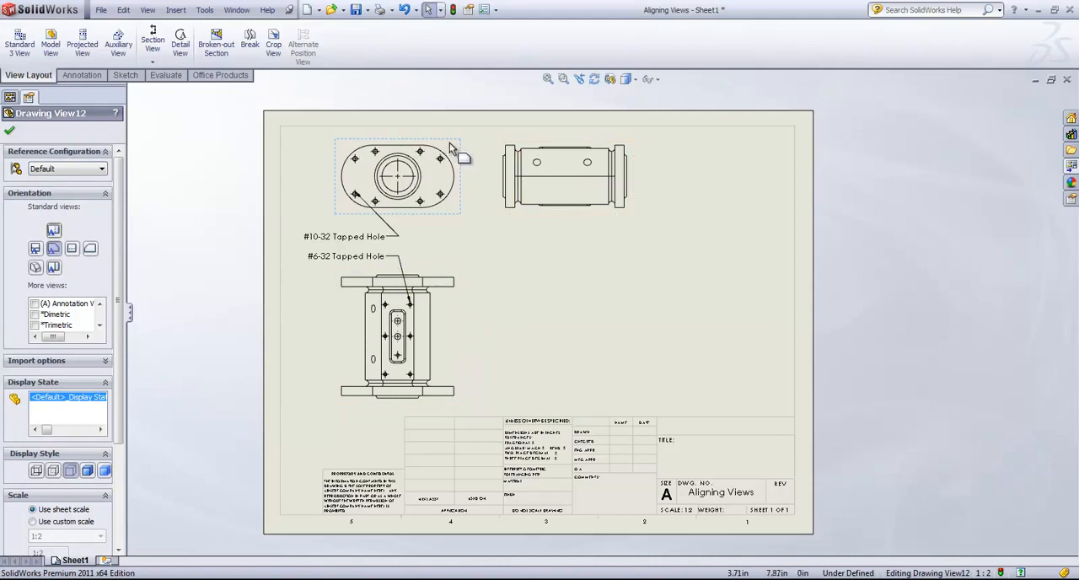
Slide Drawing View14 across to the sheet's right border and lock its view position.
{"action": "left_click_drag", "start_coordinate": [634, 156], "coordinate": [796, 155]}
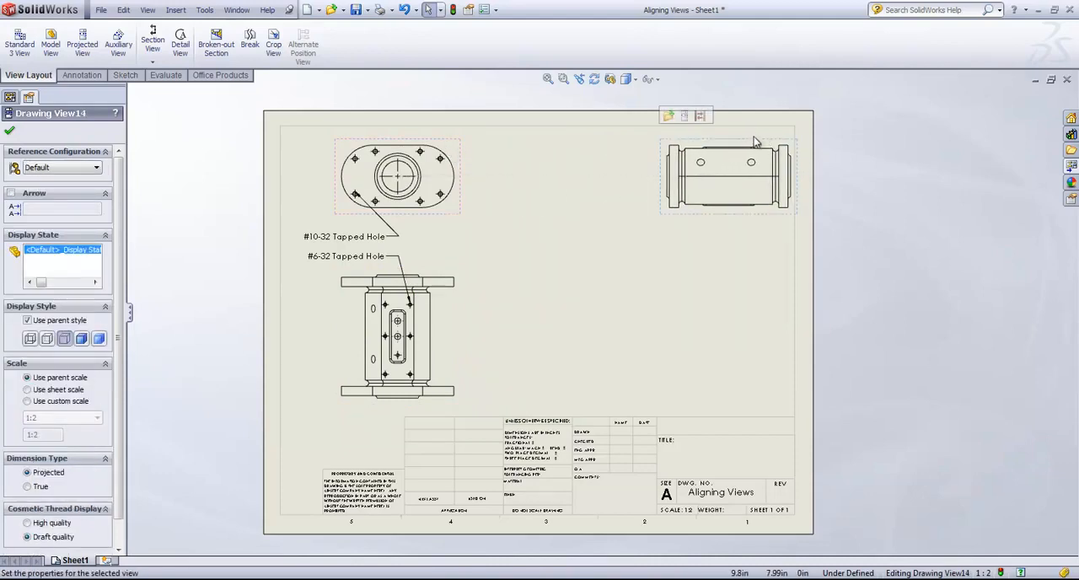
{"action": "right_click", "coordinate": [754, 140]}
{"action": "left_click", "coordinate": [802, 209]}
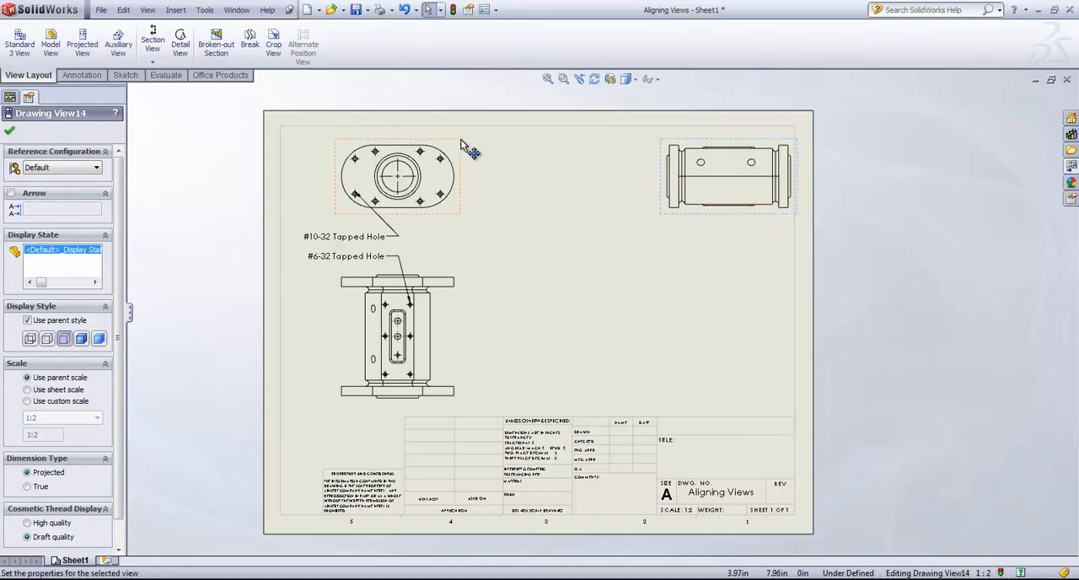
Move the parent Drawing View12 slightly up and left with both projected views locked, and clear the selection.
{"action": "mouse_move", "coordinate": [470, 152]}
{"action": "left_mouse_down"}
{"action": "mouse_move", "coordinate": [520, 164]}
{"action": "mouse_move", "coordinate": [601, 248]}
{"action": "mouse_move", "coordinate": [552, 91]}
{"action": "mouse_move", "coordinate": [358, 163]}
{"action": "mouse_move", "coordinate": [509, 214]}
{"action": "mouse_move", "coordinate": [526, 106]}
{"action": "mouse_move", "coordinate": [522, 212]}
{"action": "mouse_move", "coordinate": [444, 163]}
{"action": "mouse_move", "coordinate": [454, 143]}
{"action": "mouse_move", "coordinate": [466, 150]}
{"action": "left_mouse_up"}
{"action": "left_click", "coordinate": [394, 403]}
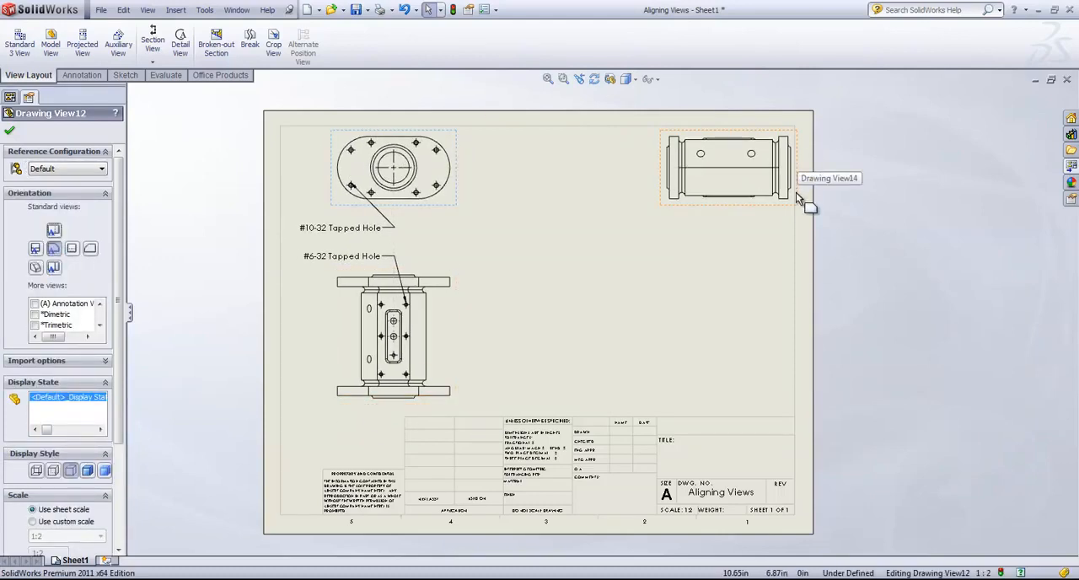
{"action": "left_click", "coordinate": [584, 295]}
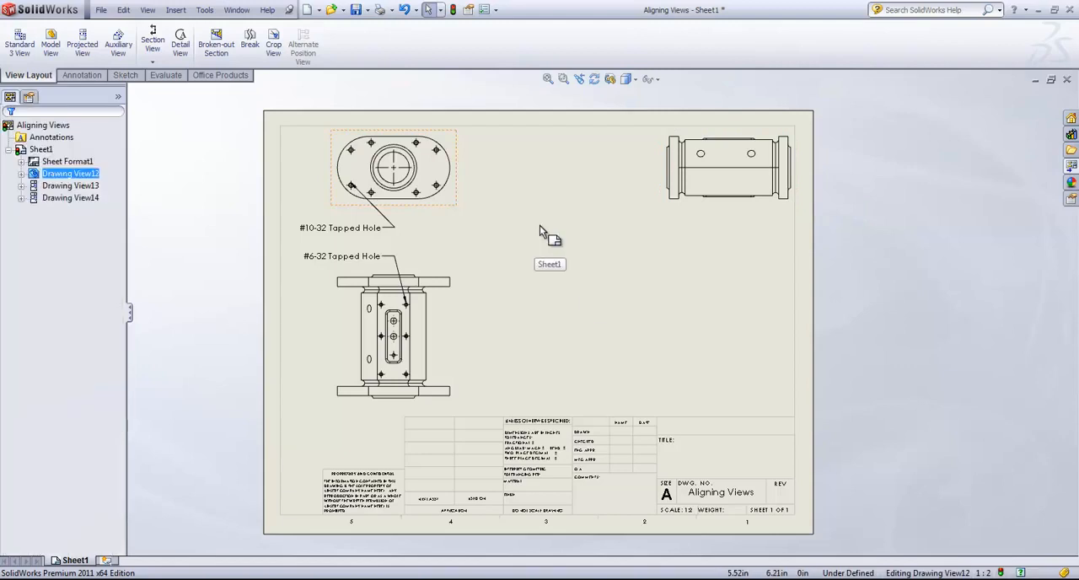
Unlock the view positions of Drawing View14 and Drawing View13.
{"action": "right_click", "coordinate": [658, 180]}
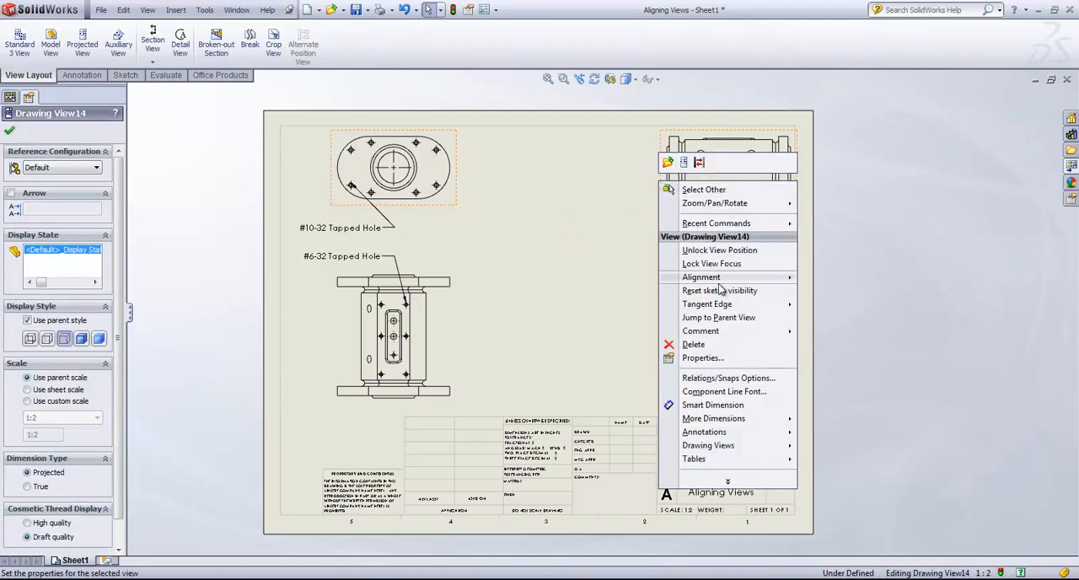
{"action": "left_click", "coordinate": [713, 264]}
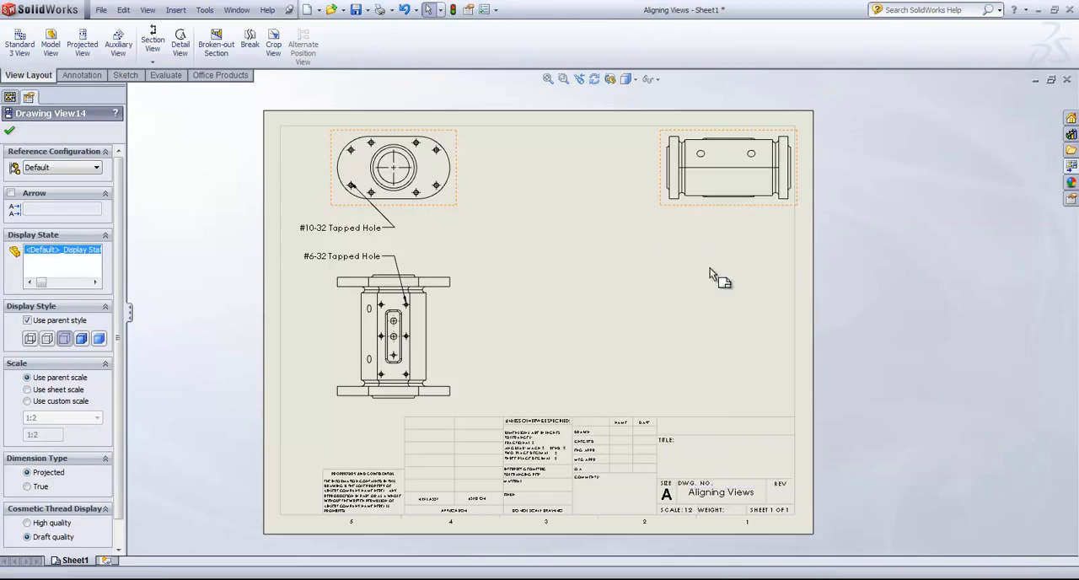
{"action": "left_click", "coordinate": [438, 267]}
{"action": "right_click", "coordinate": [437, 267]}
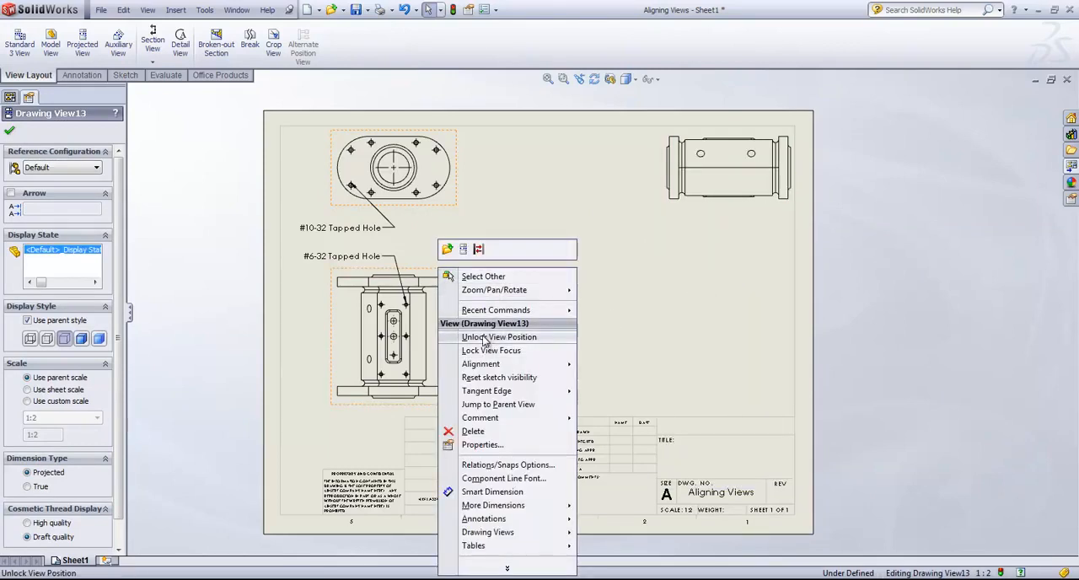
{"action": "left_click", "coordinate": [483, 338]}
Move Drawing View13 up closer to Drawing View12 and slide Drawing View14 left, away from the sheet border.
{"action": "mouse_move", "coordinate": [453, 280]}
{"action": "left_mouse_down"}
{"action": "mouse_move", "coordinate": [452, 238]}
{"action": "mouse_move", "coordinate": [450, 259]}
{"action": "left_mouse_up"}
{"action": "left_click", "coordinate": [613, 202]}
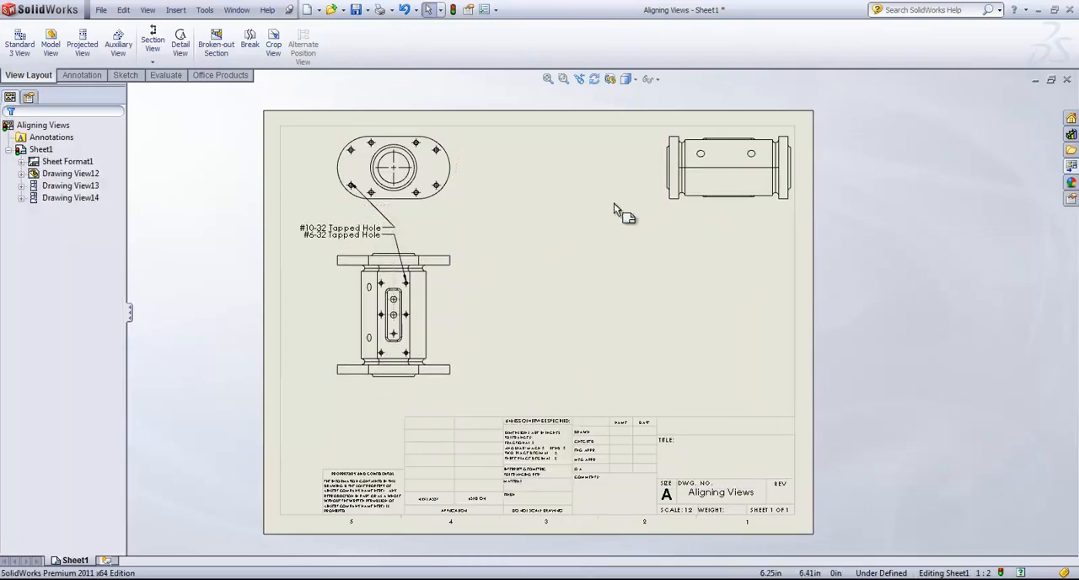
{"action": "mouse_move", "coordinate": [654, 174]}
{"action": "left_mouse_down"}
{"action": "mouse_move", "coordinate": [535, 172]}
{"action": "mouse_move", "coordinate": [649, 177]}
{"action": "mouse_move", "coordinate": [586, 176]}
{"action": "mouse_move", "coordinate": [595, 175]}
{"action": "left_mouse_up"}
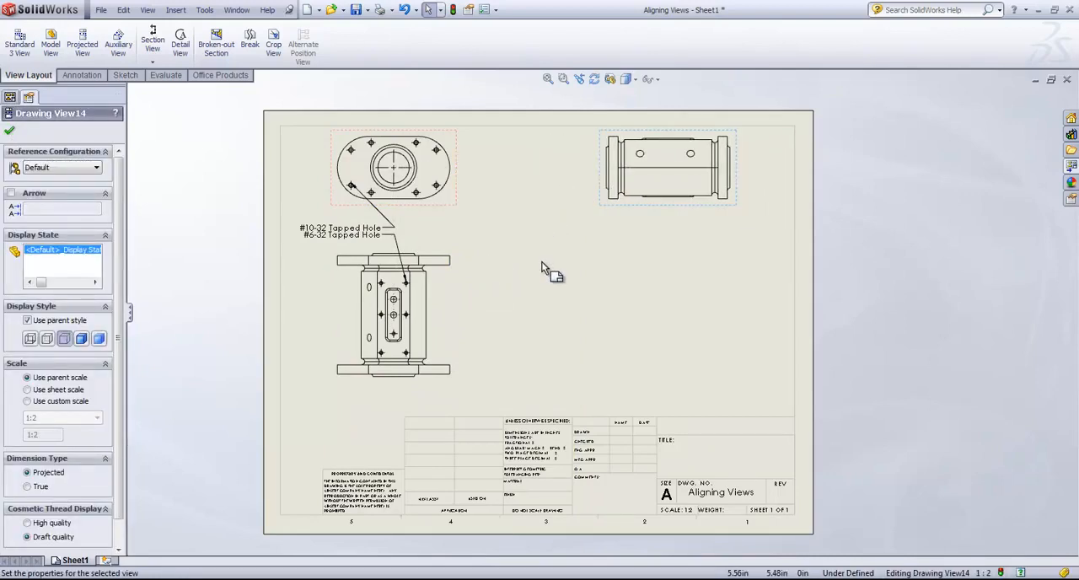